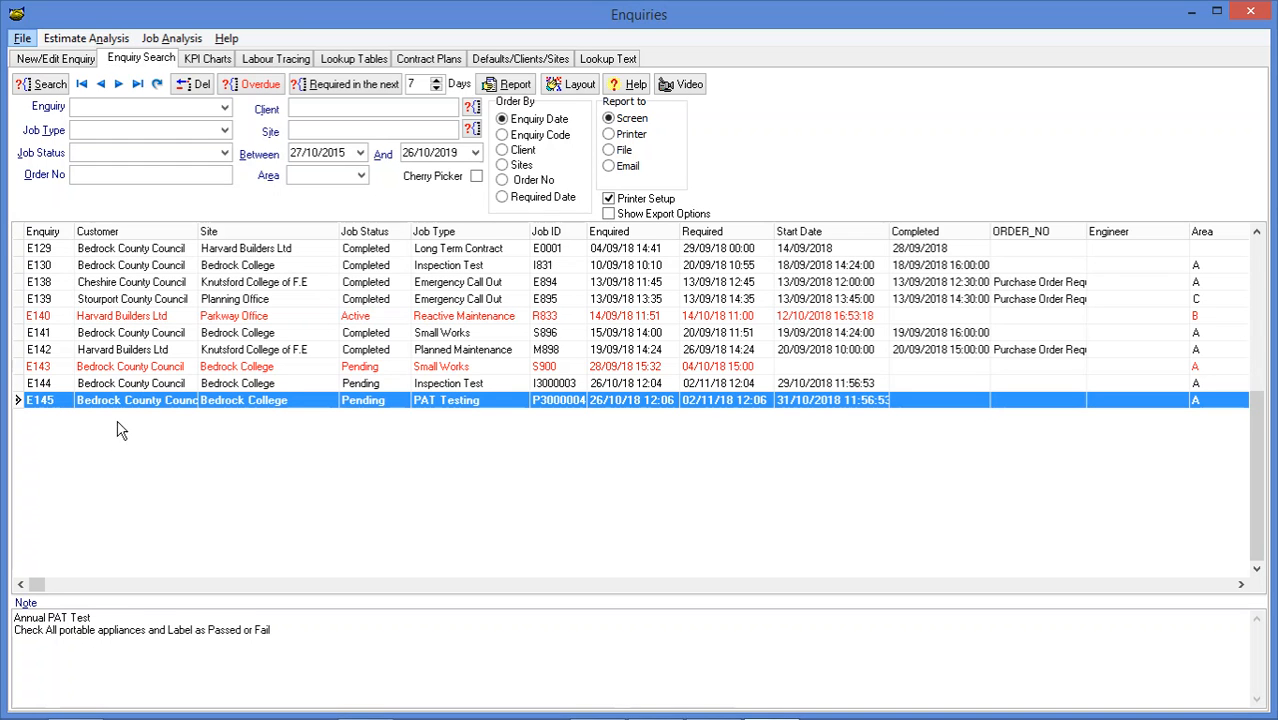
List the enquiries by enquiry date and open E129 to read through its contact notes
left_click(122, 387)
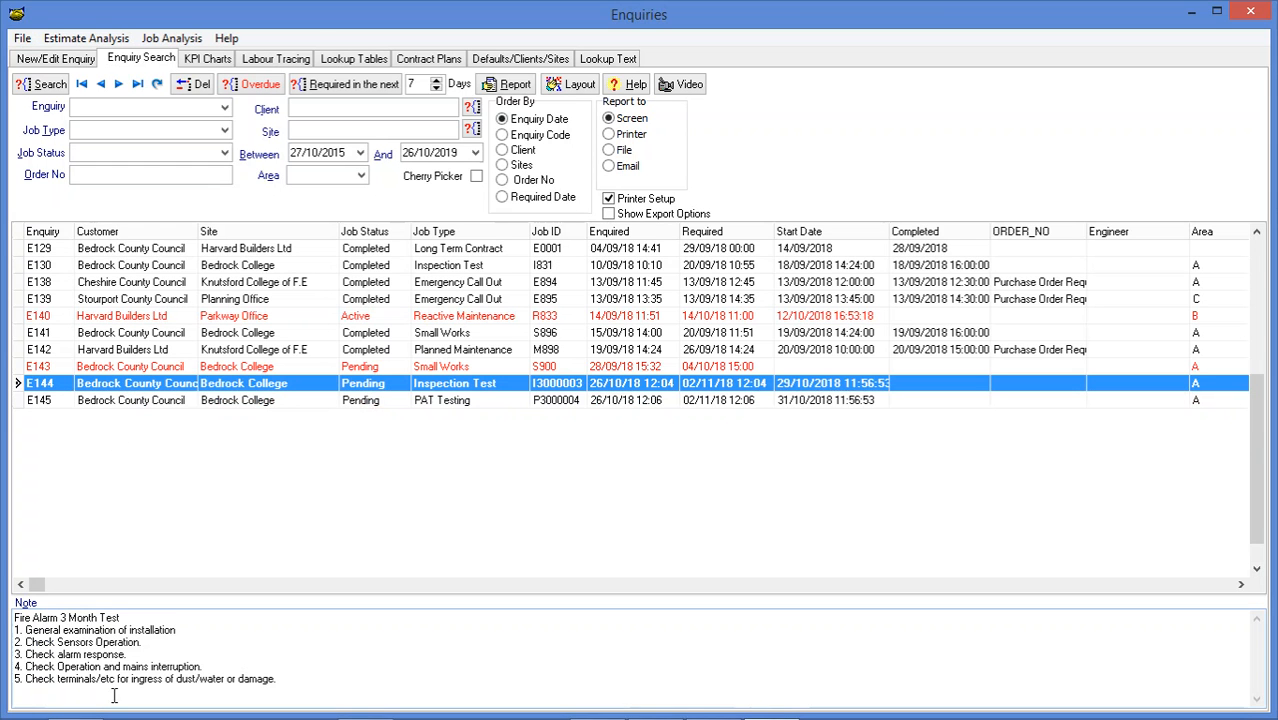
left_click(44, 89)
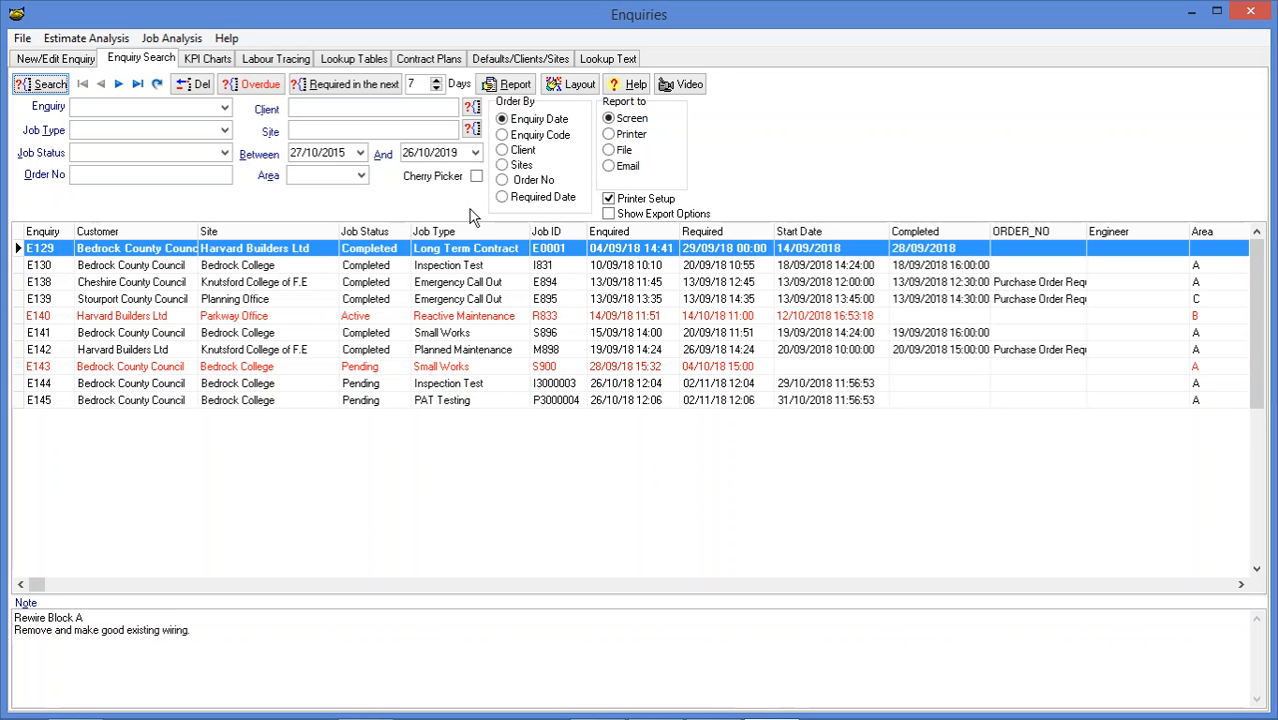
double_click(312, 256)
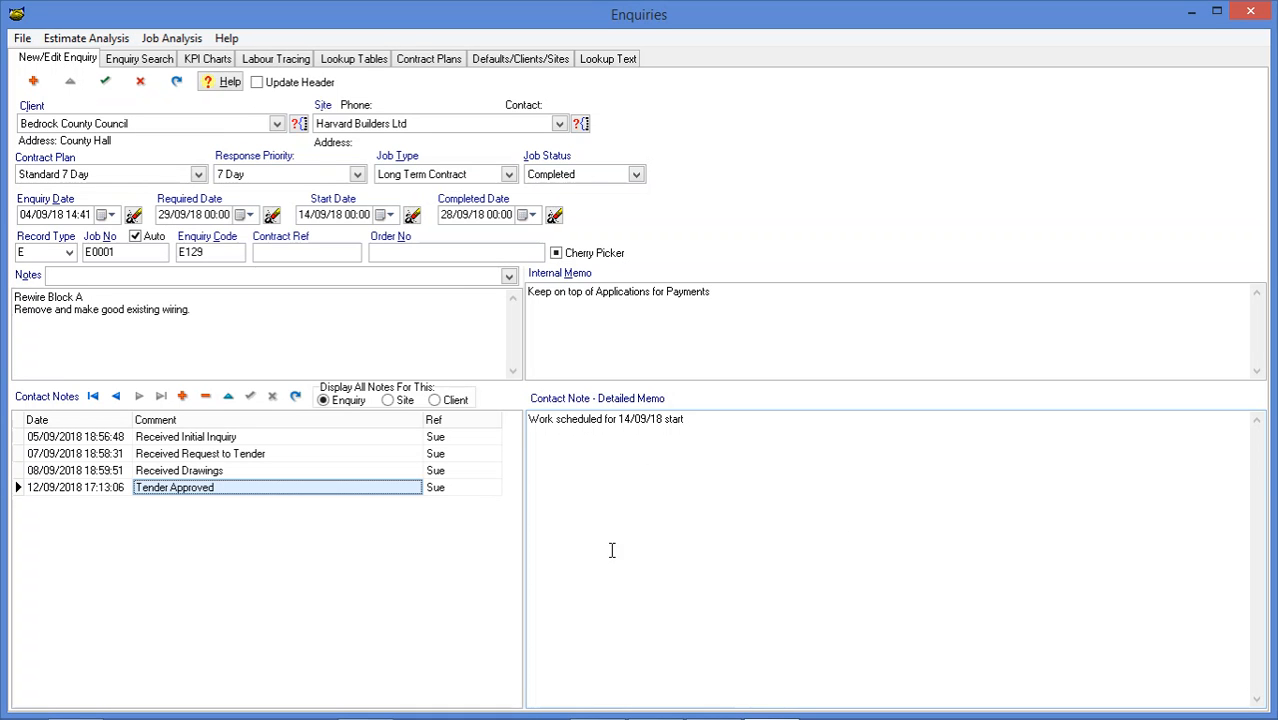
left_click(321, 472)
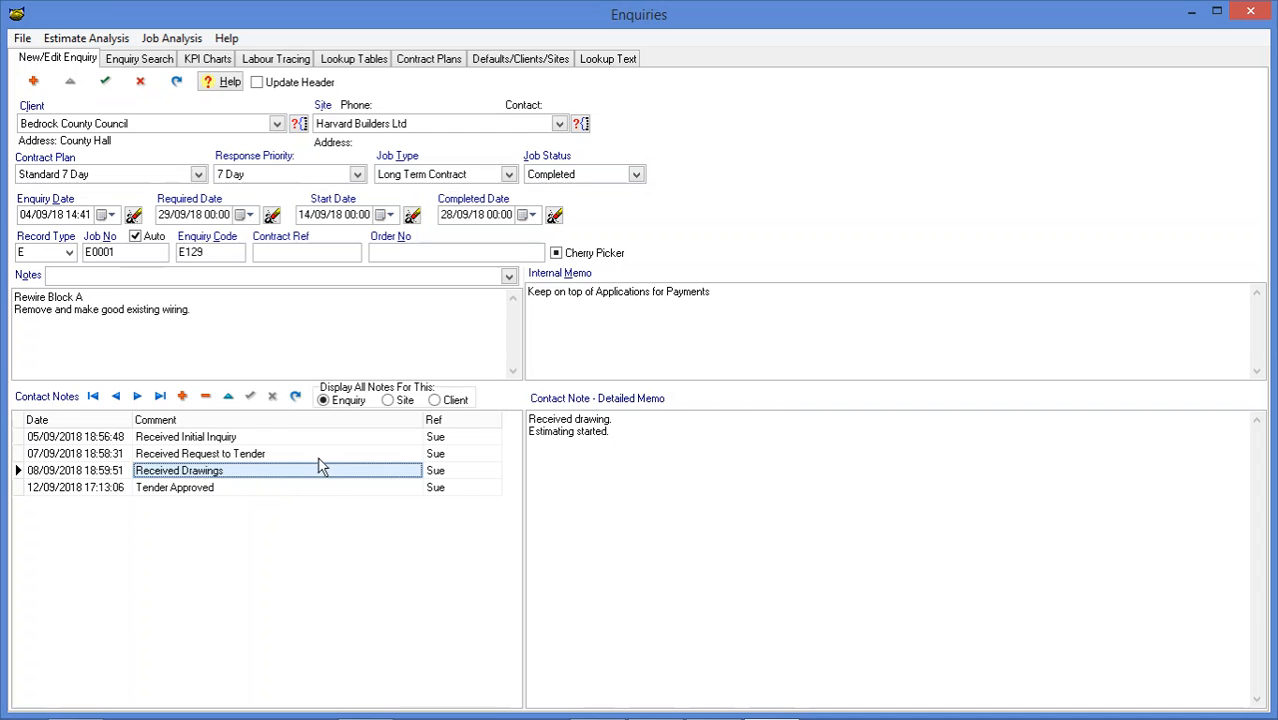
left_click(319, 458)
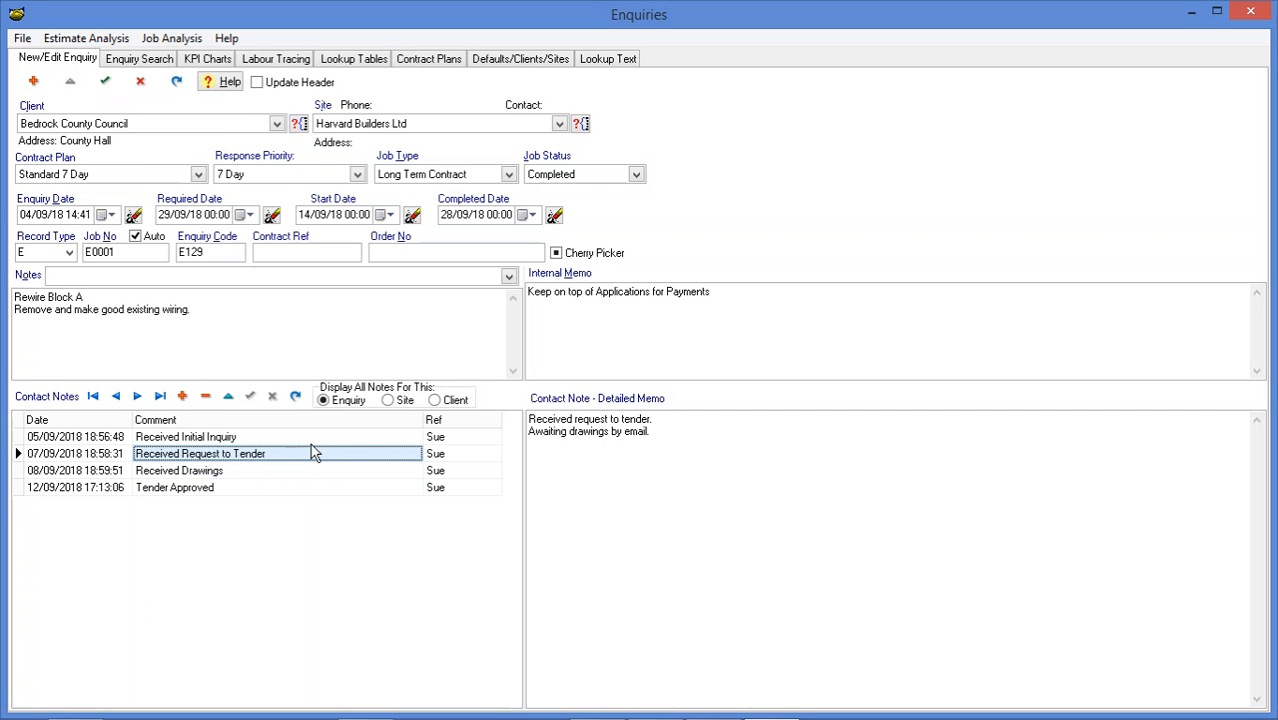
key("Up")
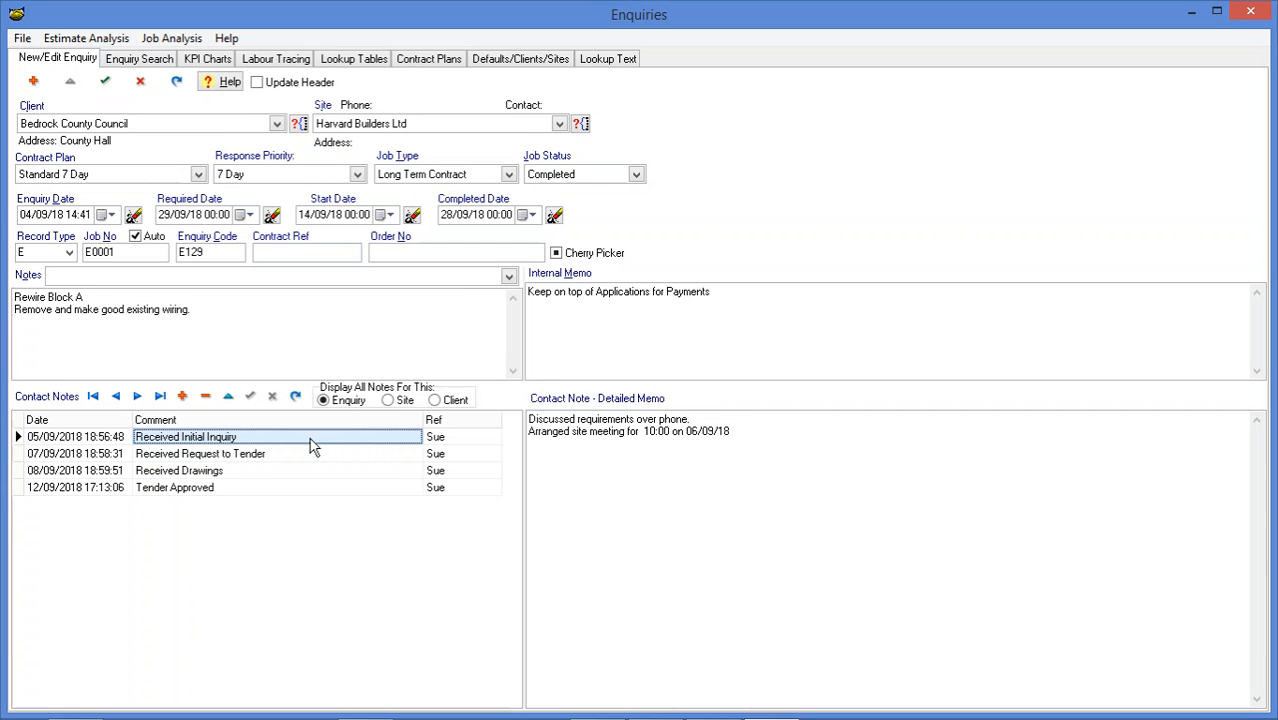
Start a new enquiry record for client Harvard Builders Ltd at the Parkway Office site
left_click(33, 83)
left_click(277, 124)
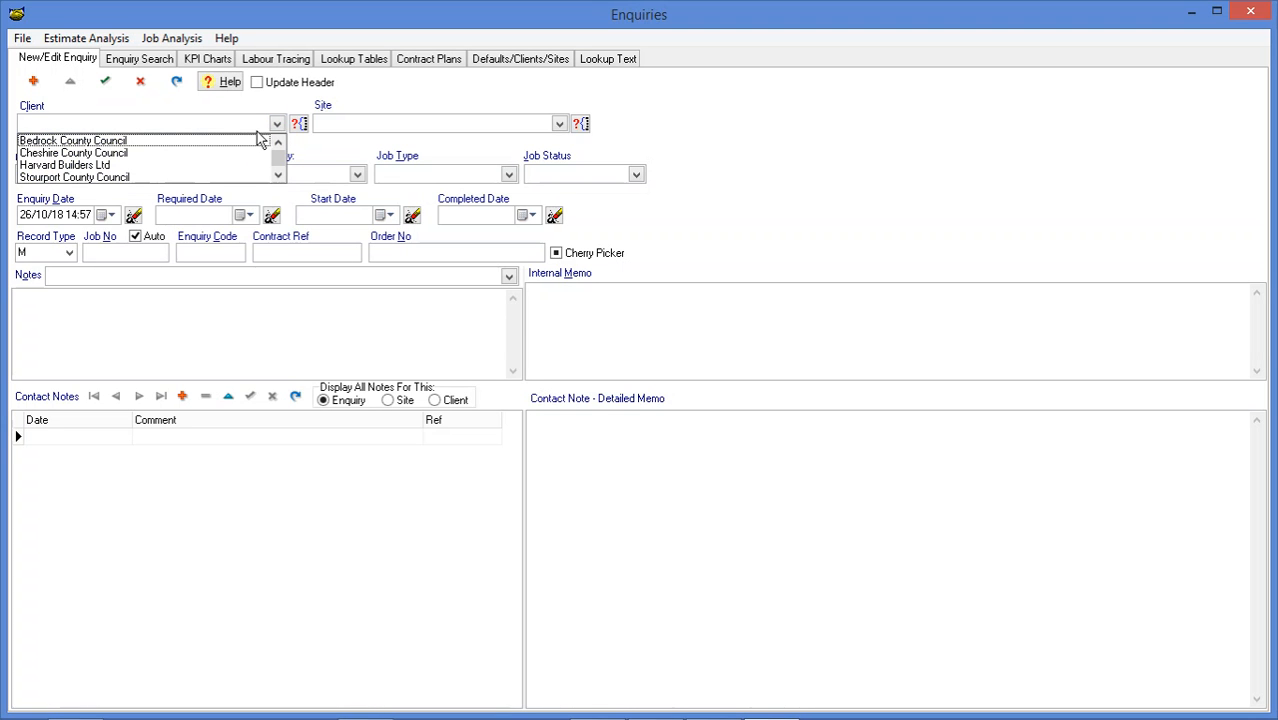
left_click(144, 166)
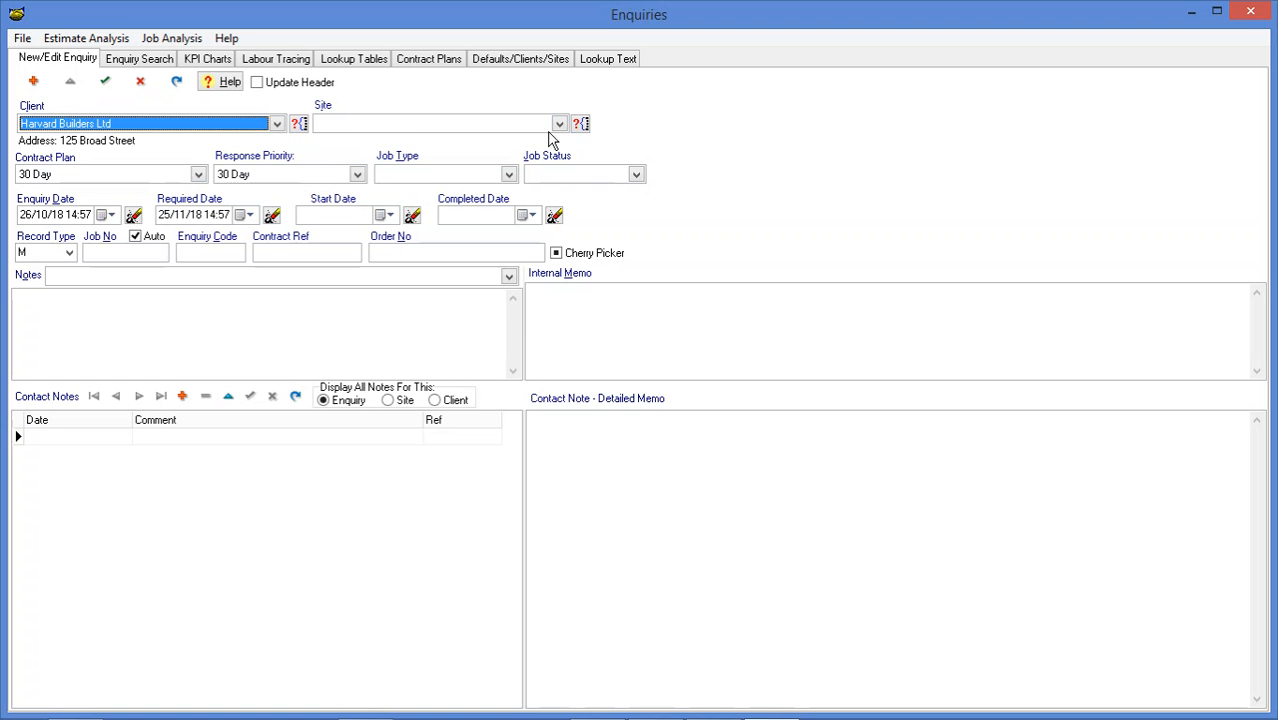
left_click(559, 124)
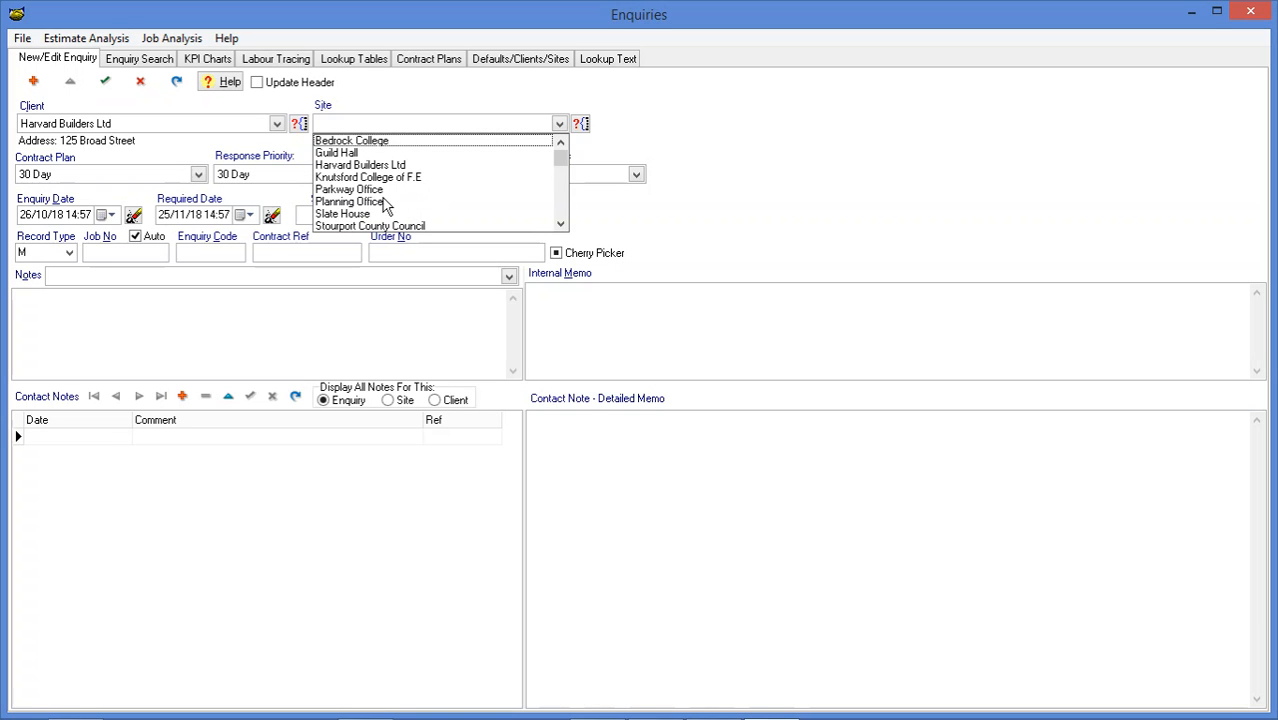
left_click(381, 191)
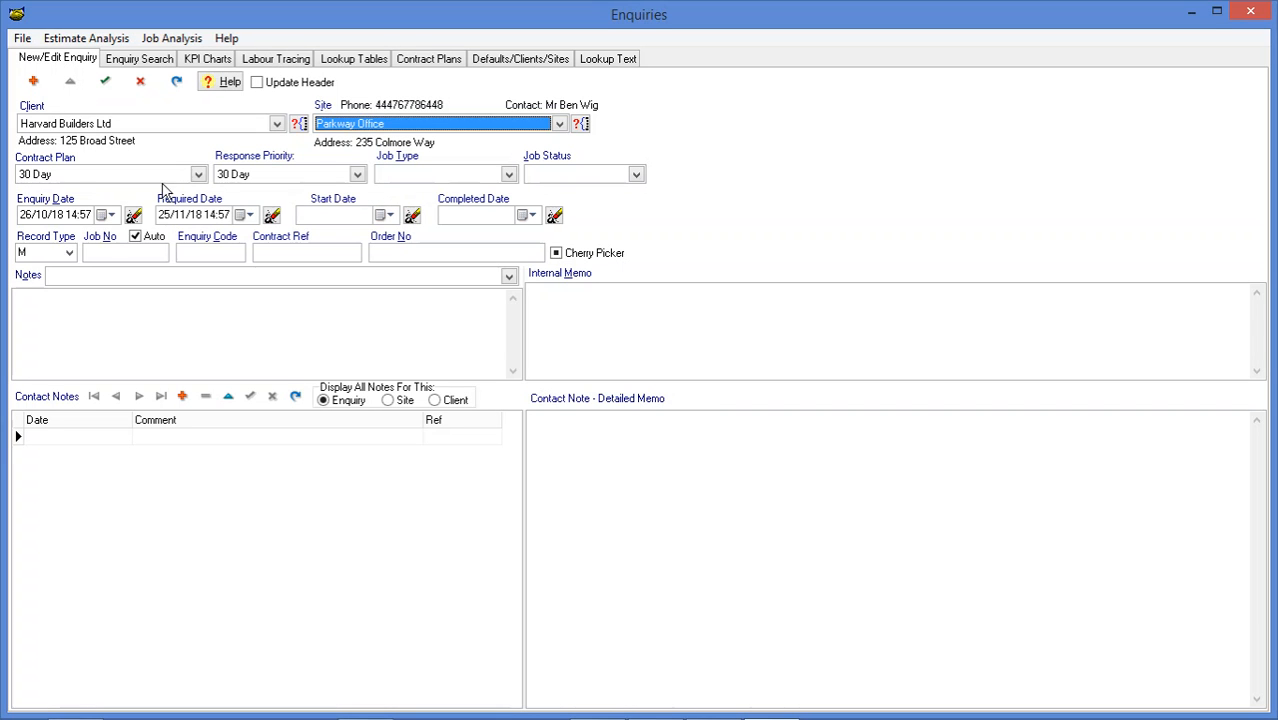
Set the new enquiry's job type to Inspection Test, its status to Pending and its start date to 01/11/2018
mouse_move(140, 183)
left_click(509, 176)
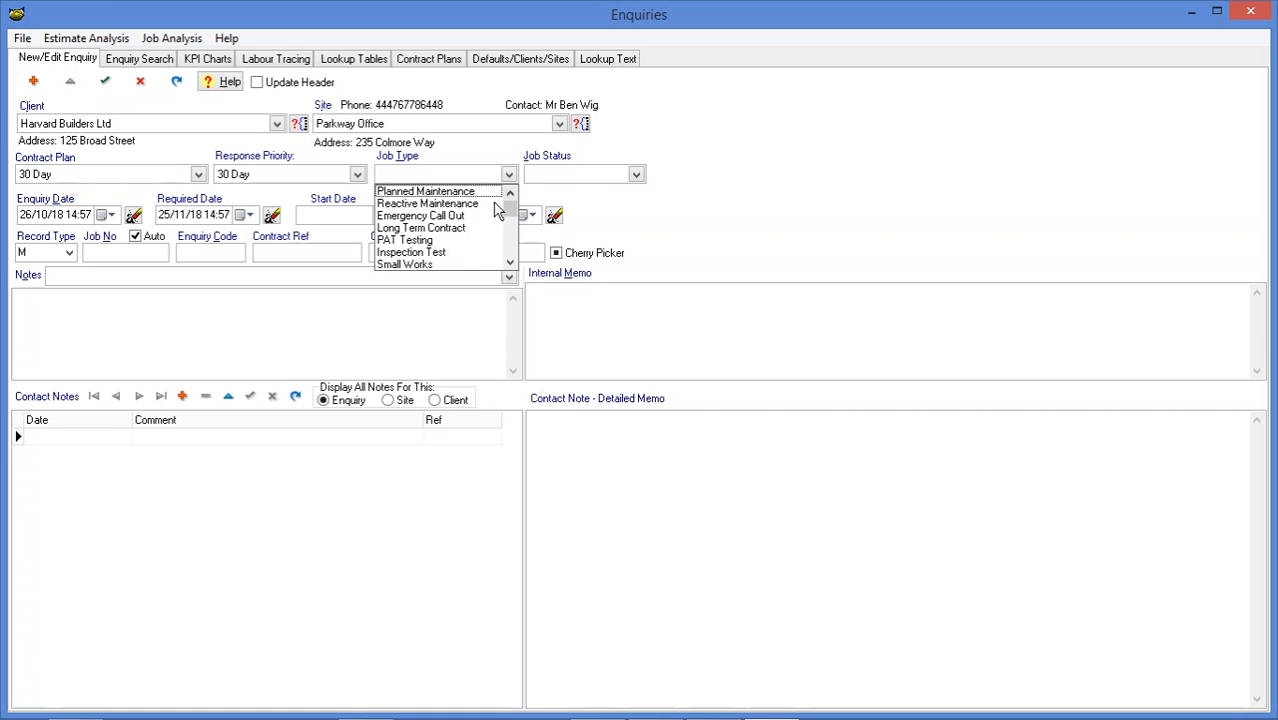
left_click(449, 254)
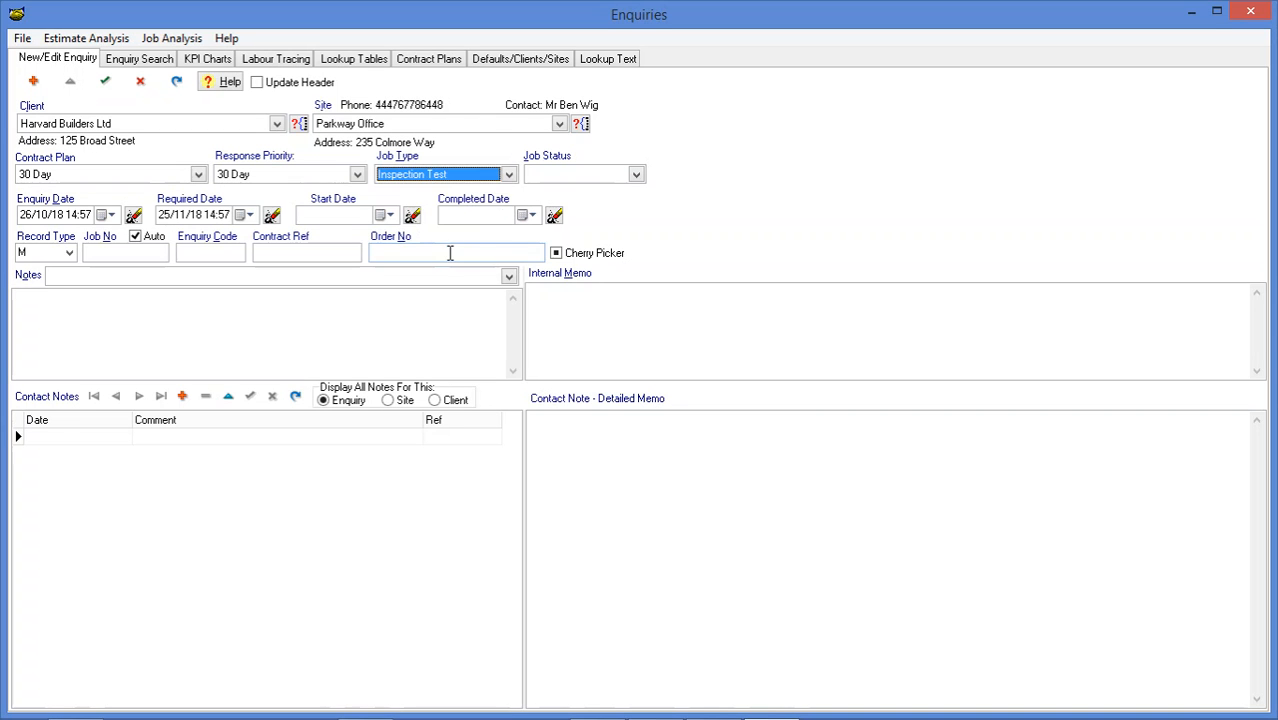
left_click(636, 175)
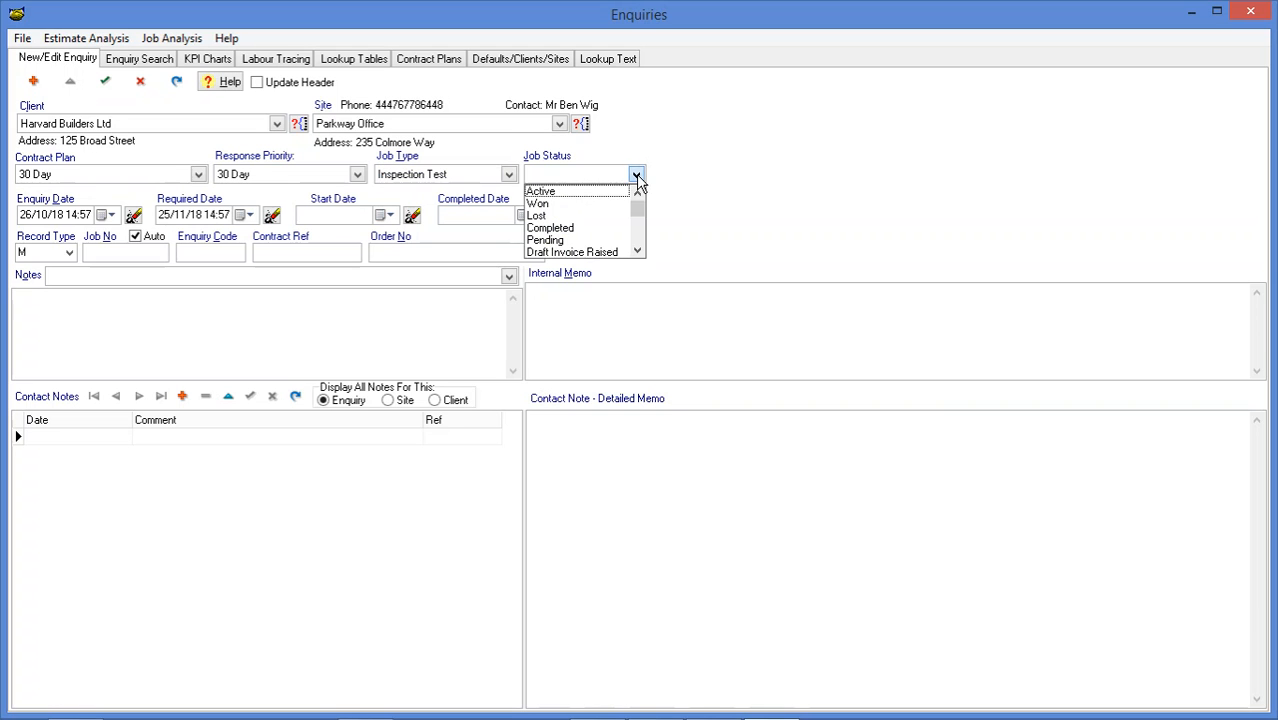
left_click(560, 242)
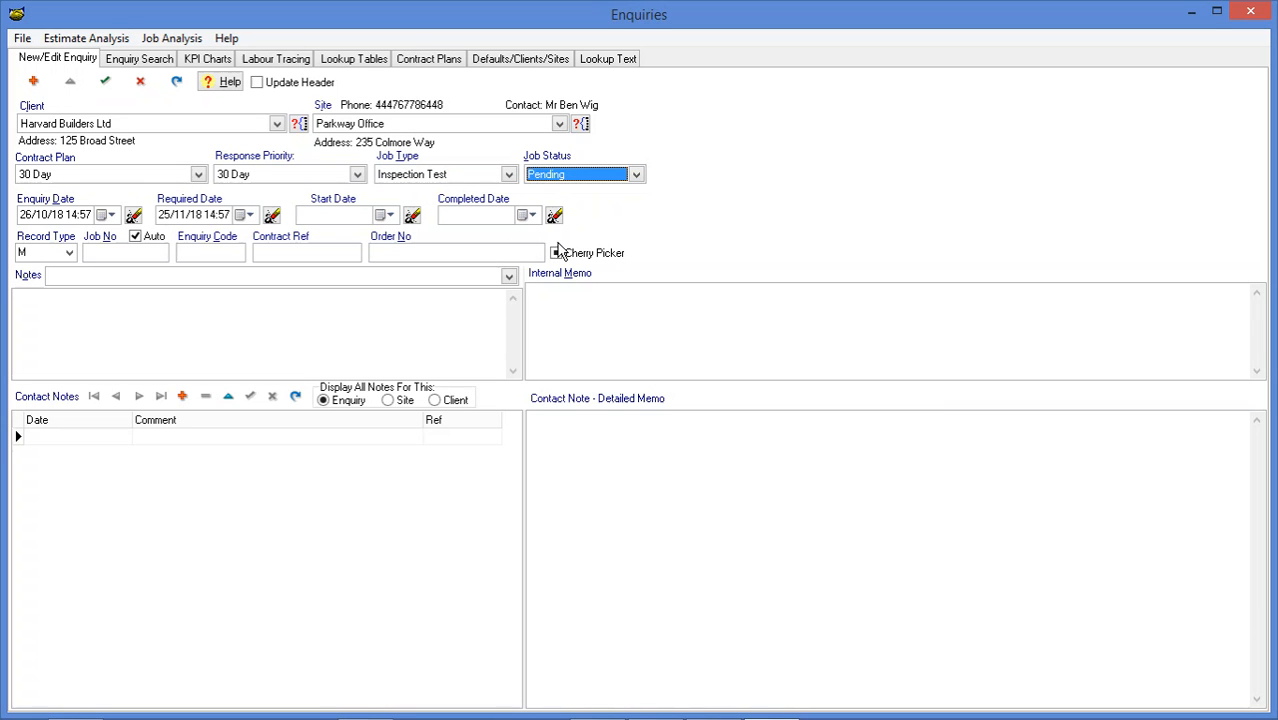
left_click(390, 216)
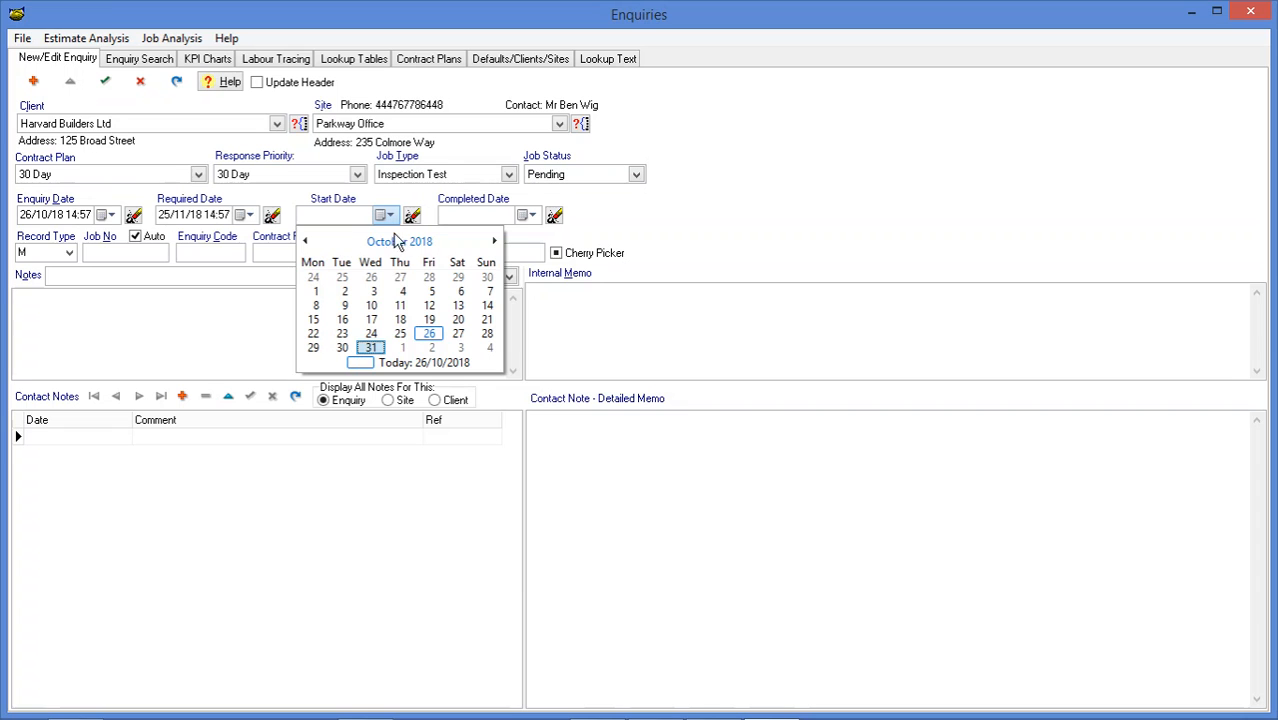
left_click(403, 348)
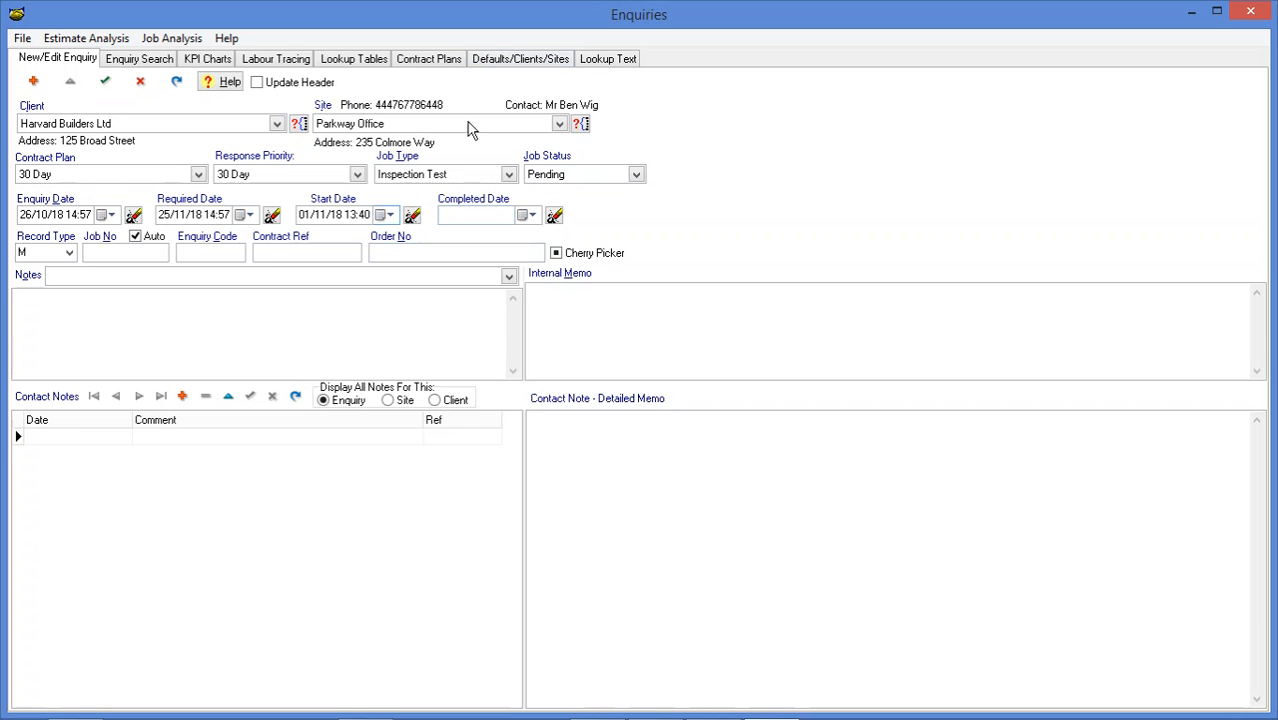
Fill the enquiry's notes with the Fire Alarm 3 Month Test standard text and save the record
left_click(509, 276)
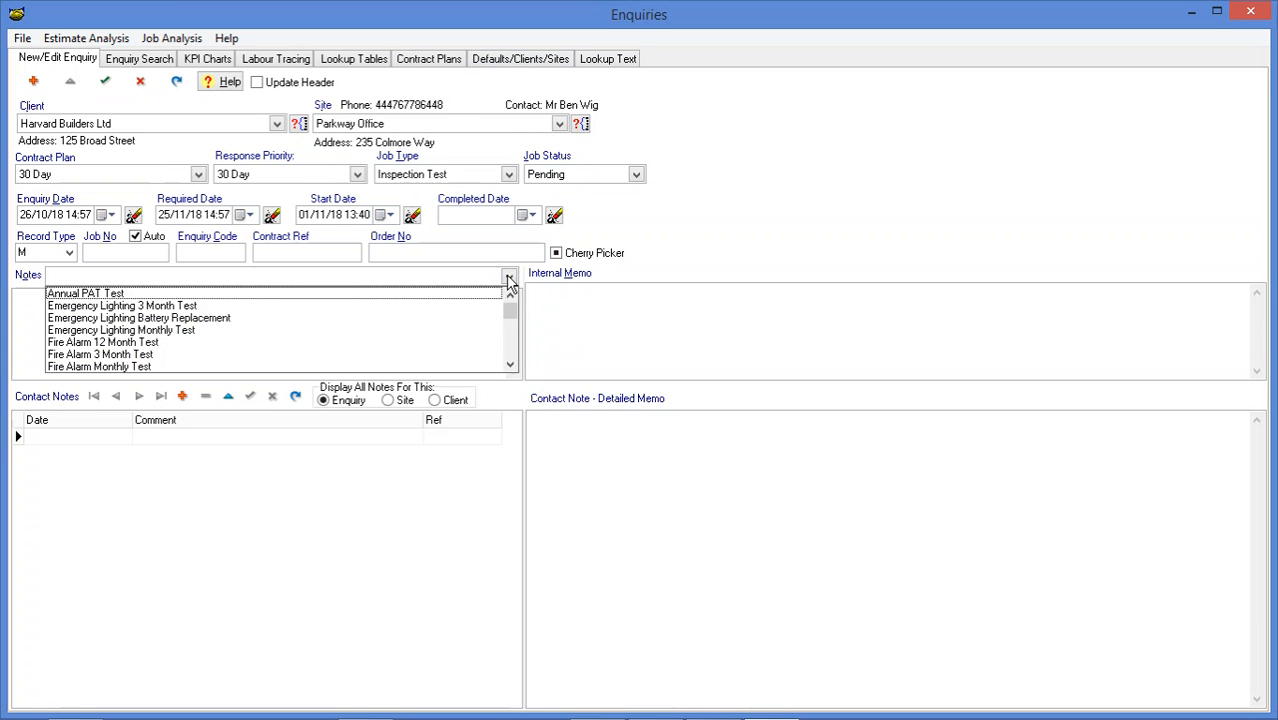
left_click(166, 355)
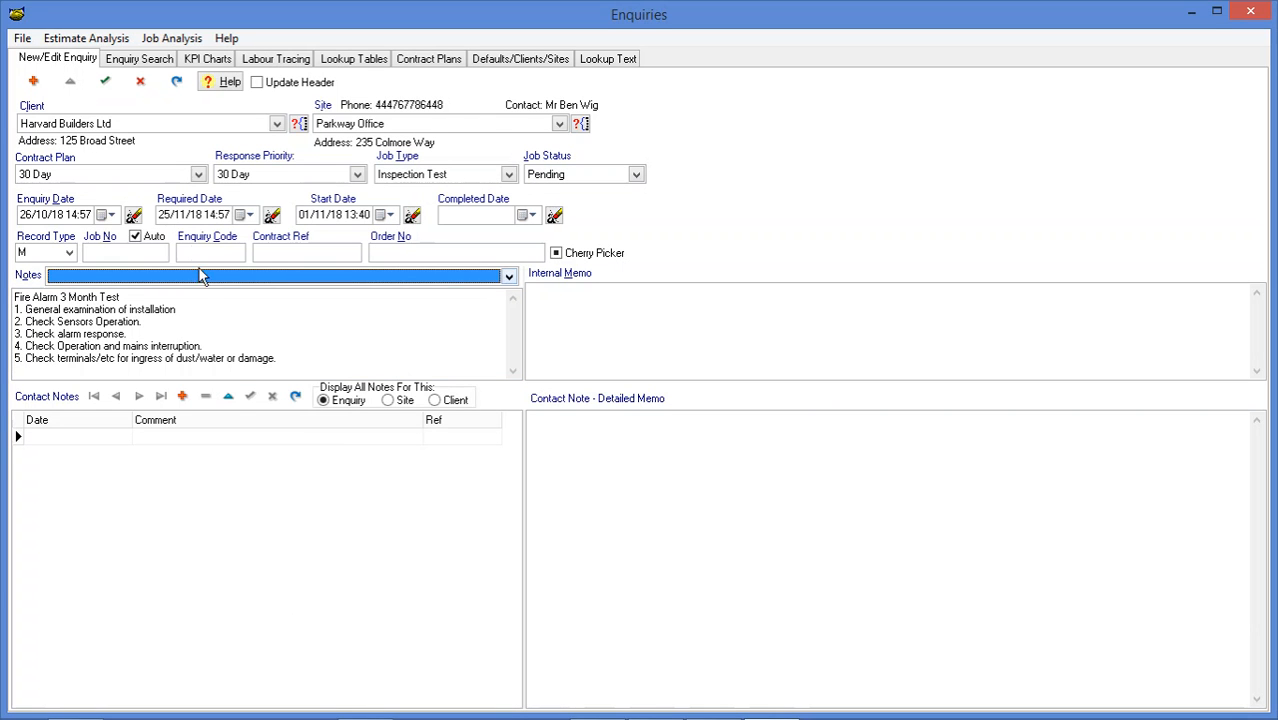
left_click(109, 89)
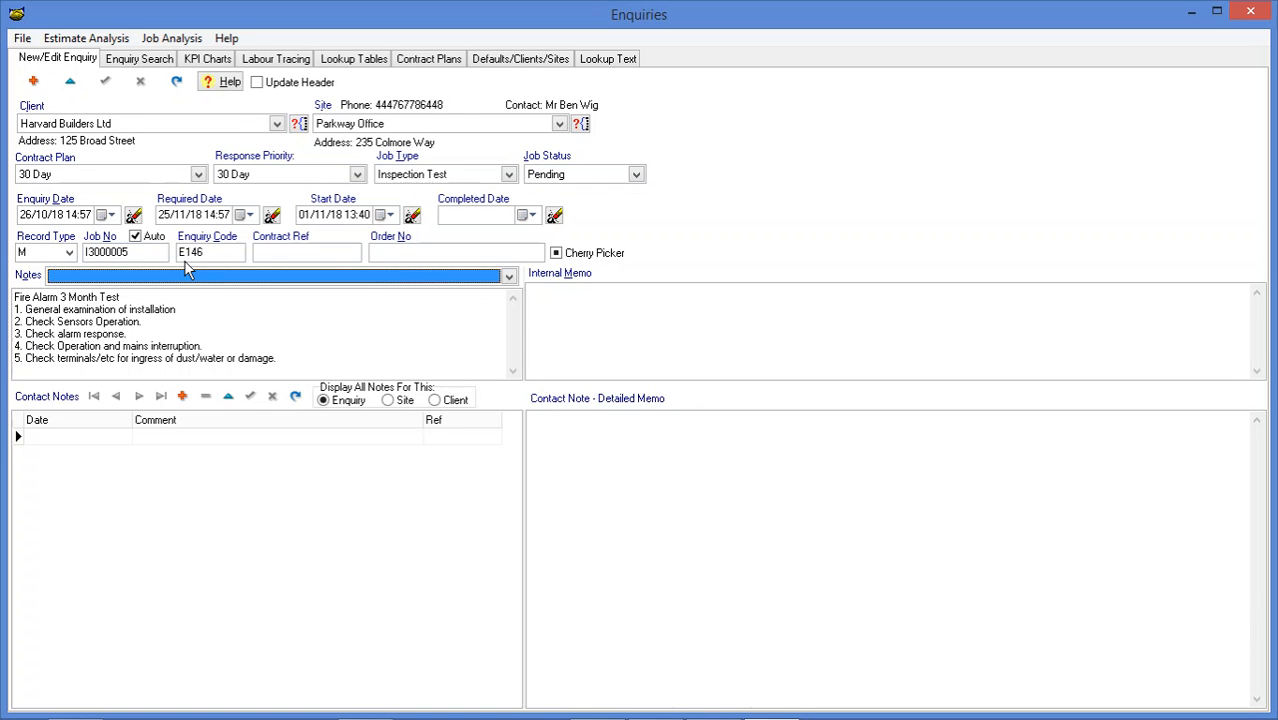
List the overdue jobs and open enquiry E140 to read its contact note
left_click(128, 64)
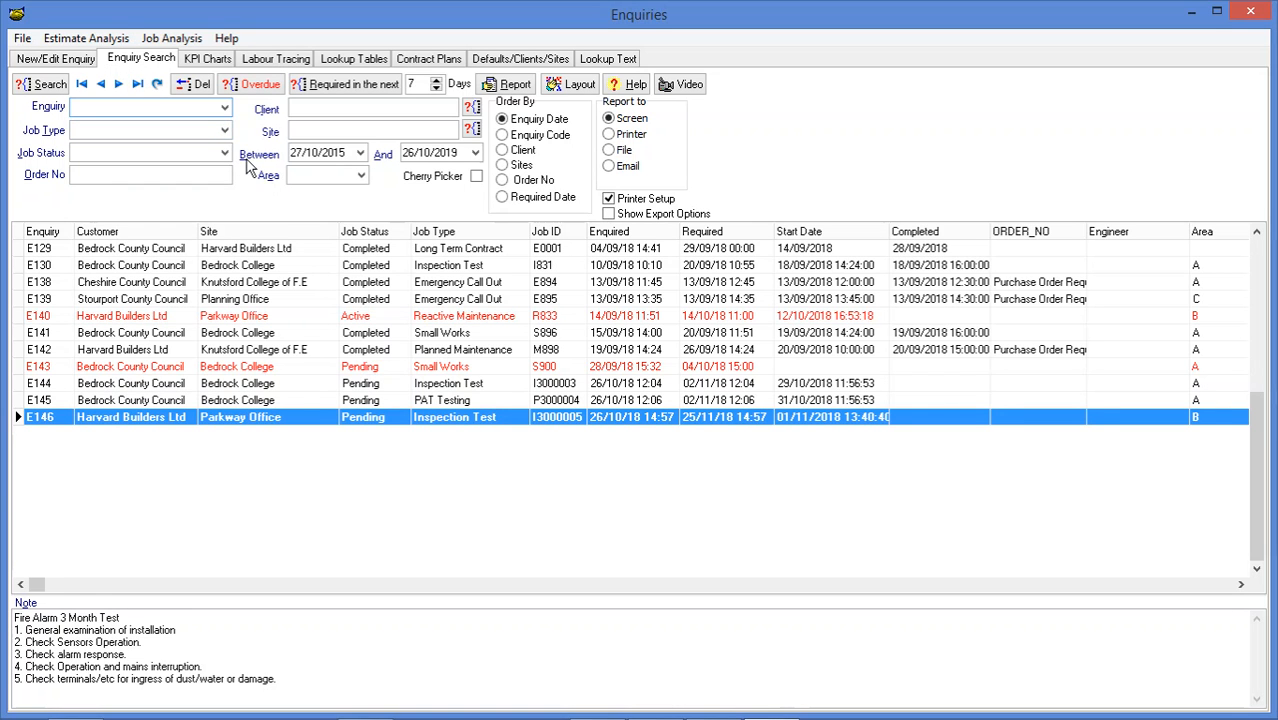
left_click(262, 86)
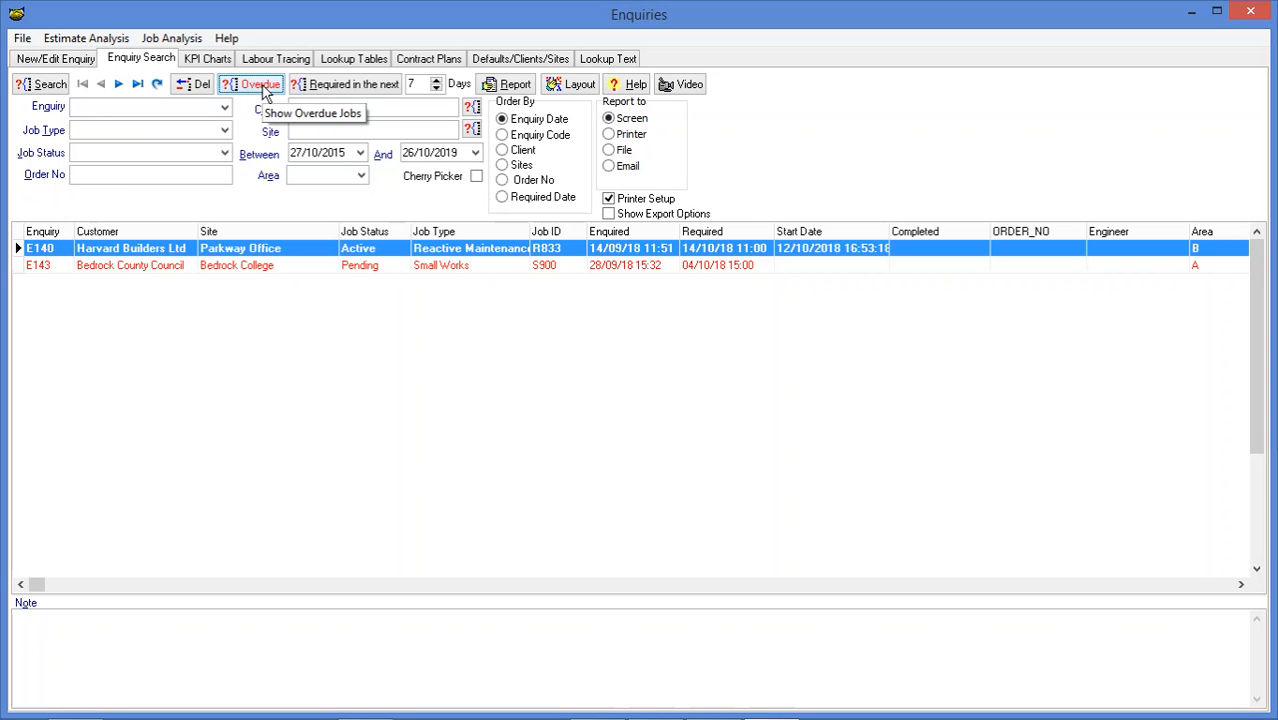
left_click(388, 270)
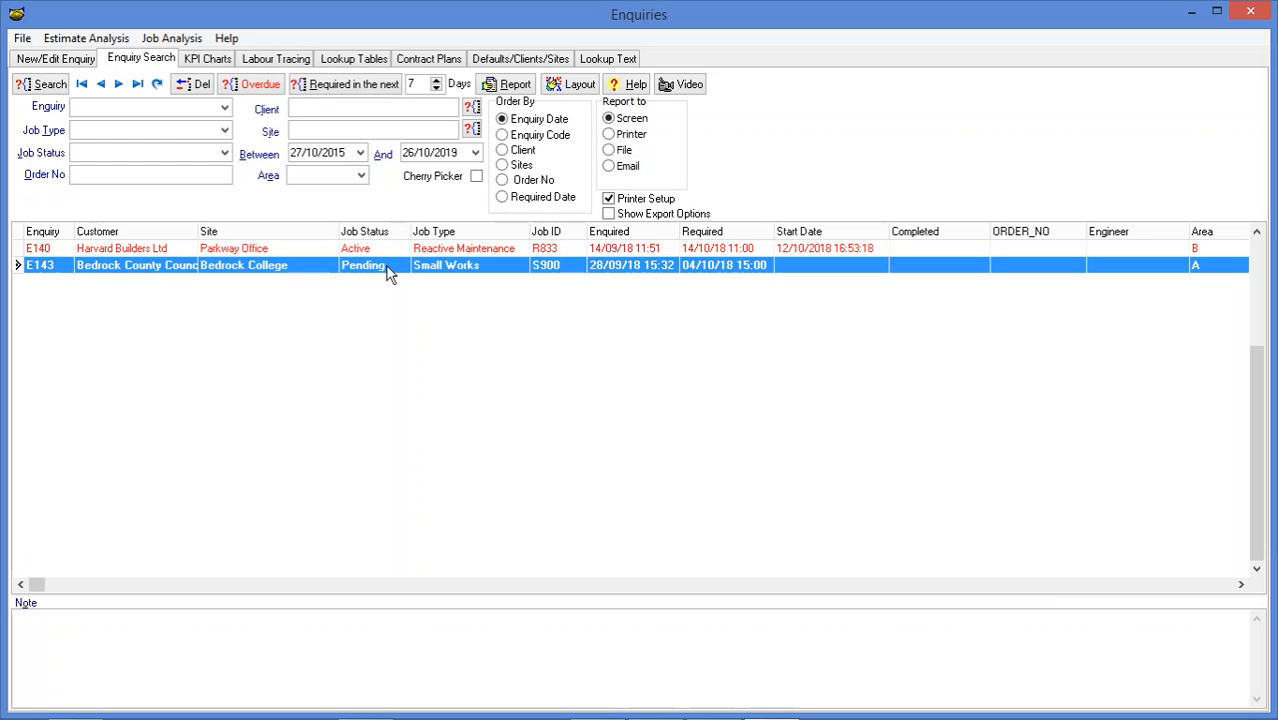
left_click(742, 251)
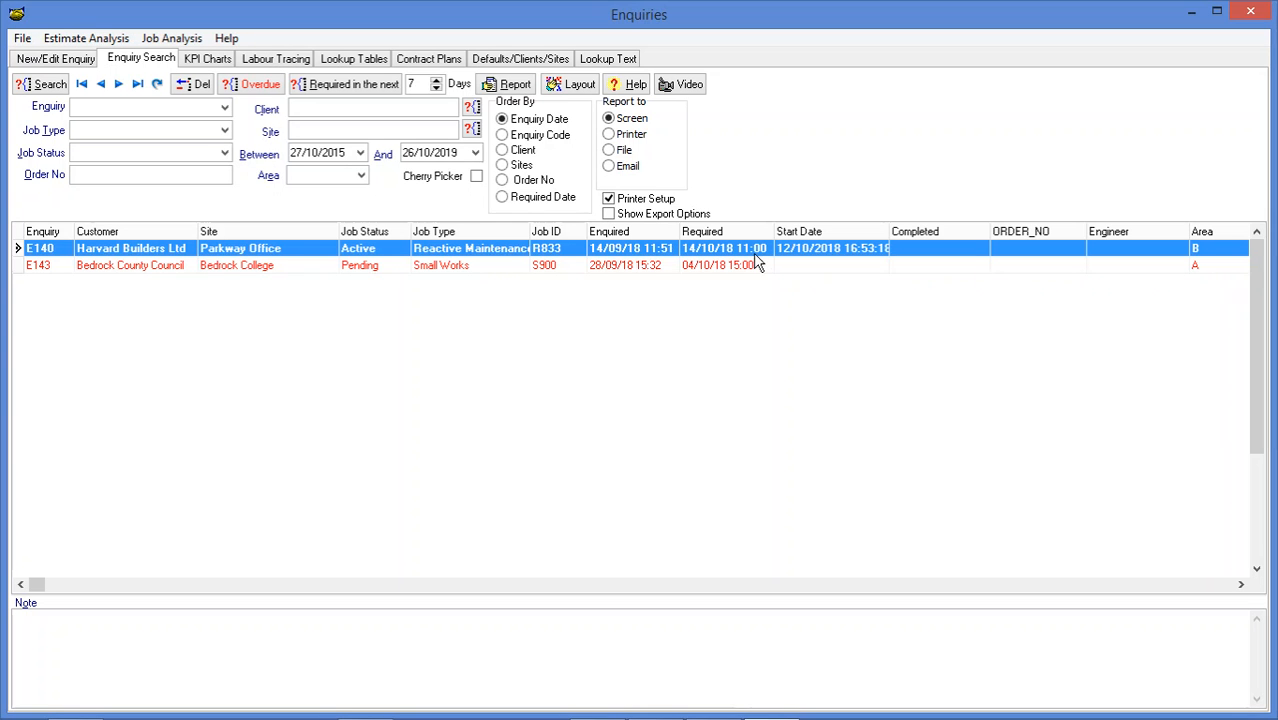
double_click(722, 255)
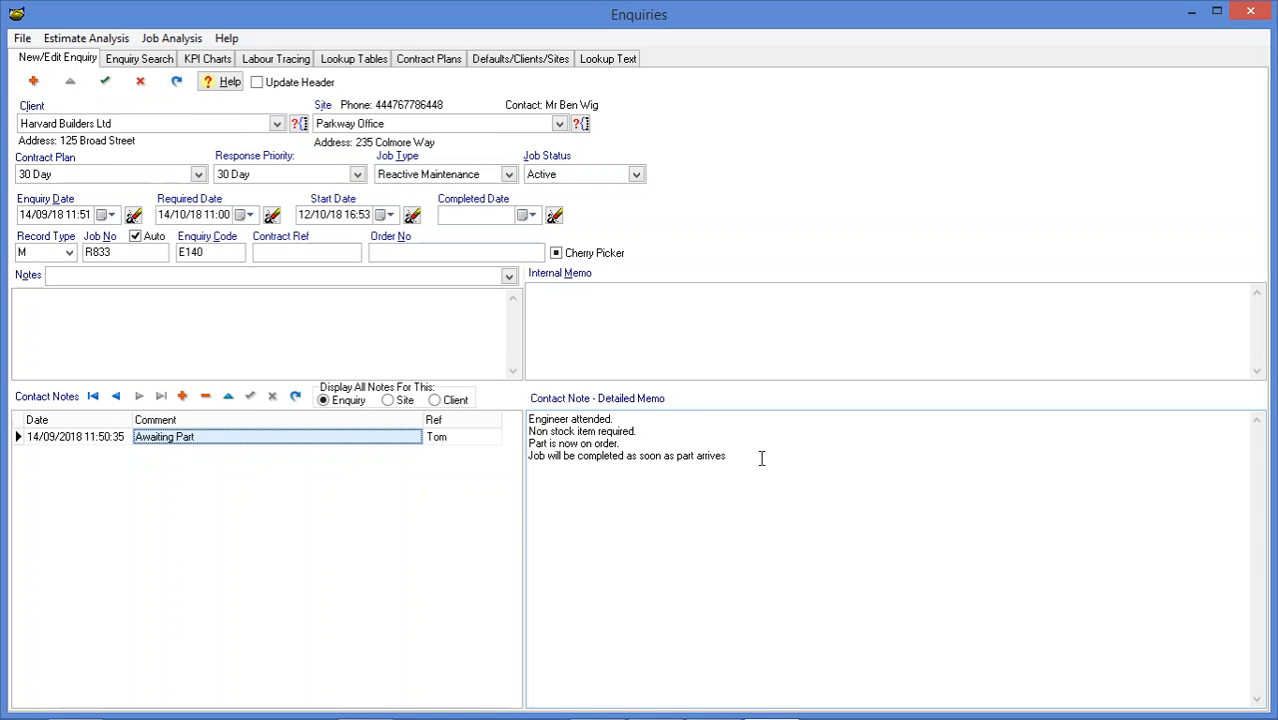
Return to the enquiry search and list the incomplete jobs required in the next 7 days
left_click(152, 59)
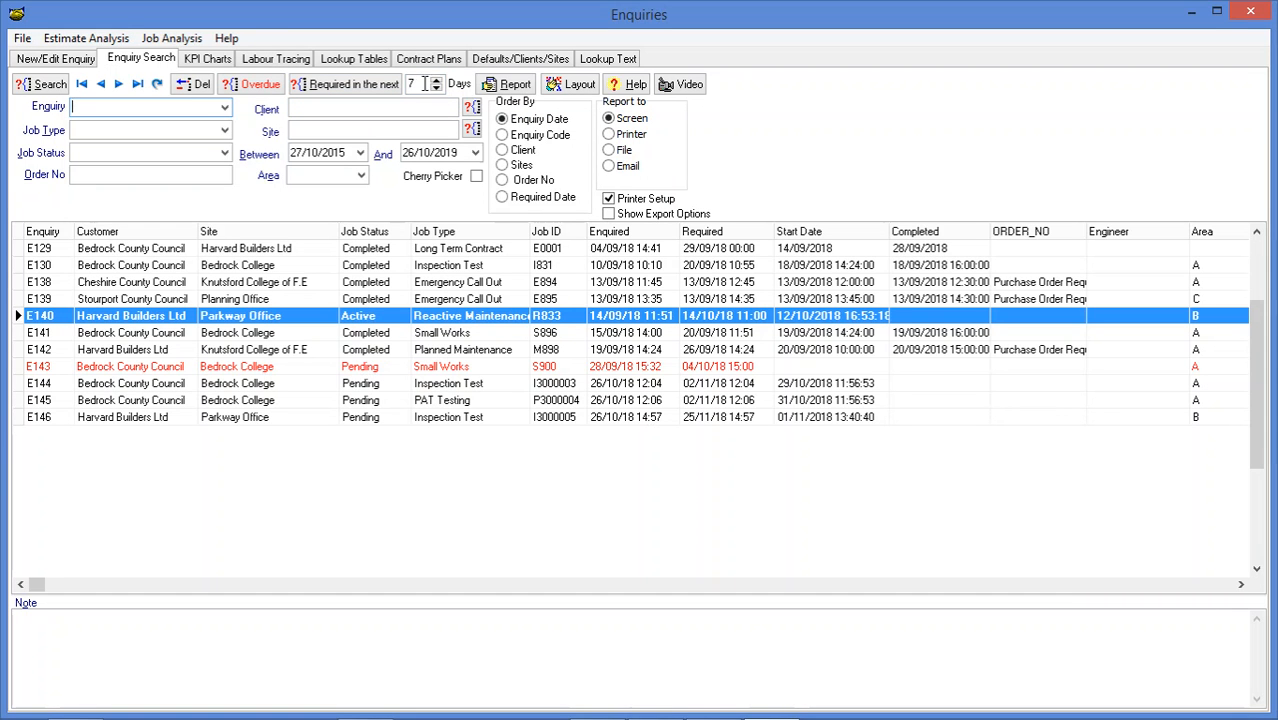
left_click(373, 87)
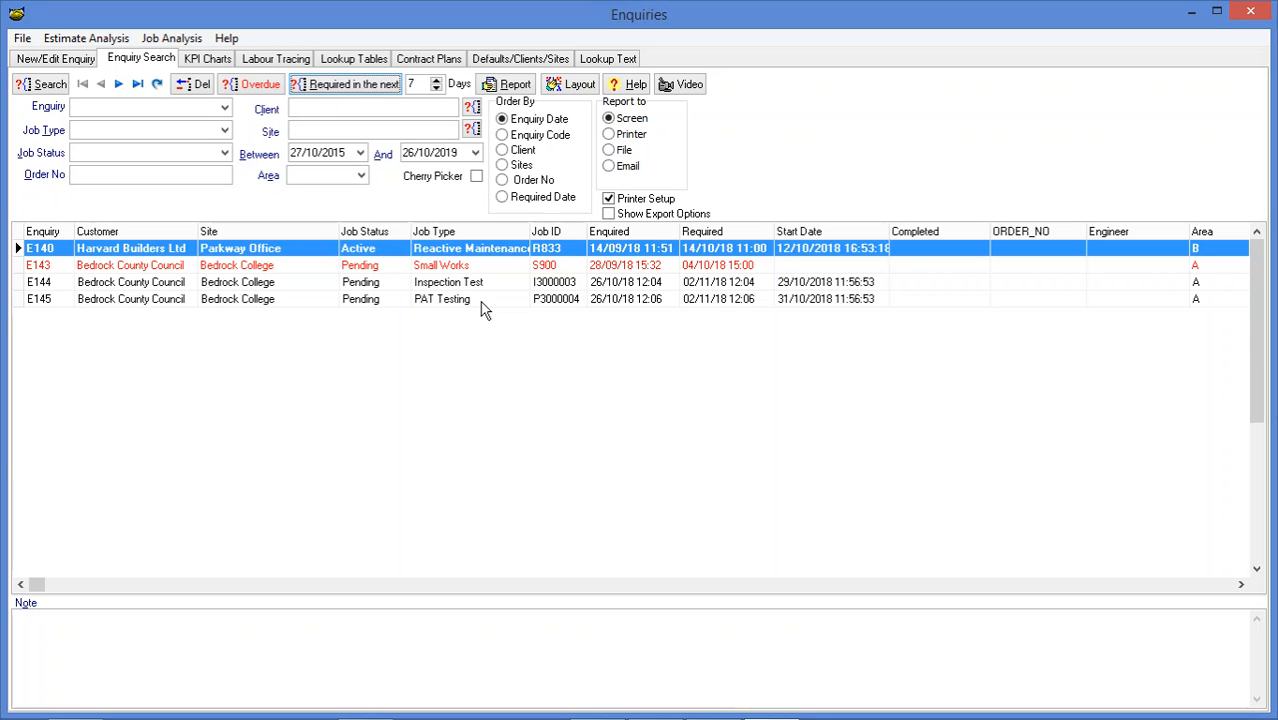
Show the KPI chart of works completed on schedule from 01/09/2018 to 31/10/2018 and check the available job type filters
left_click(212, 64)
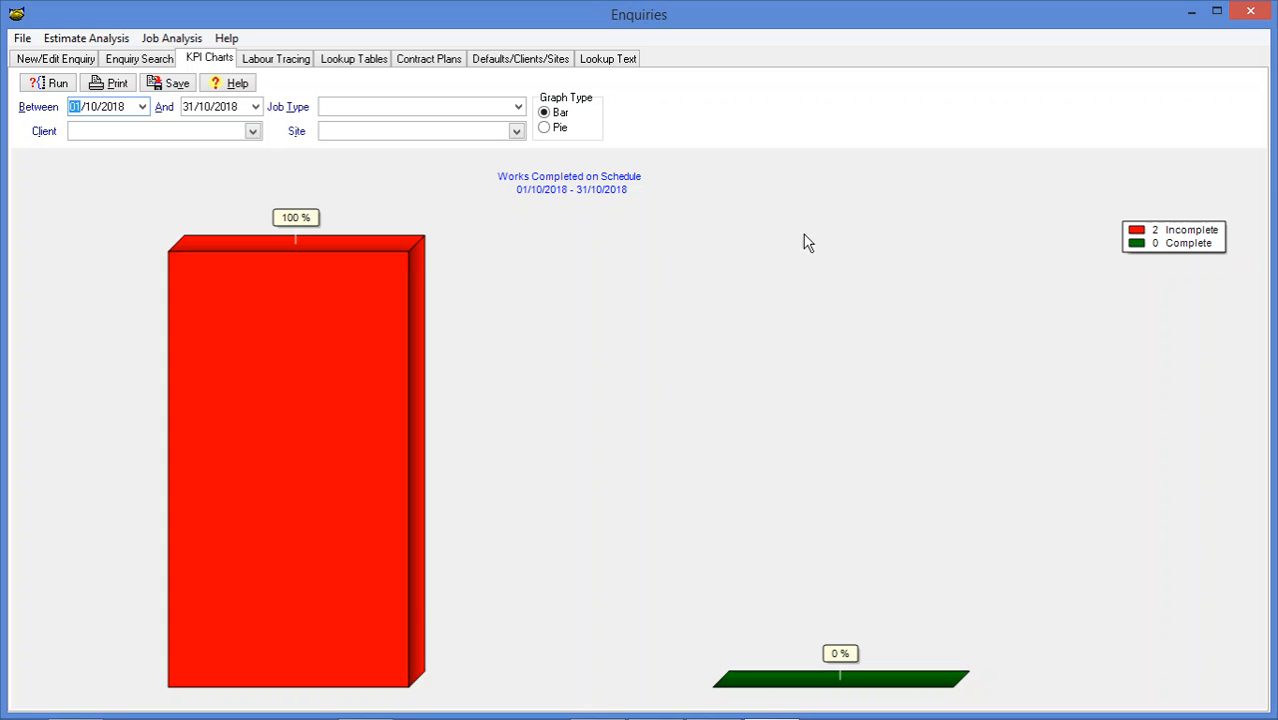
left_click(143, 107)
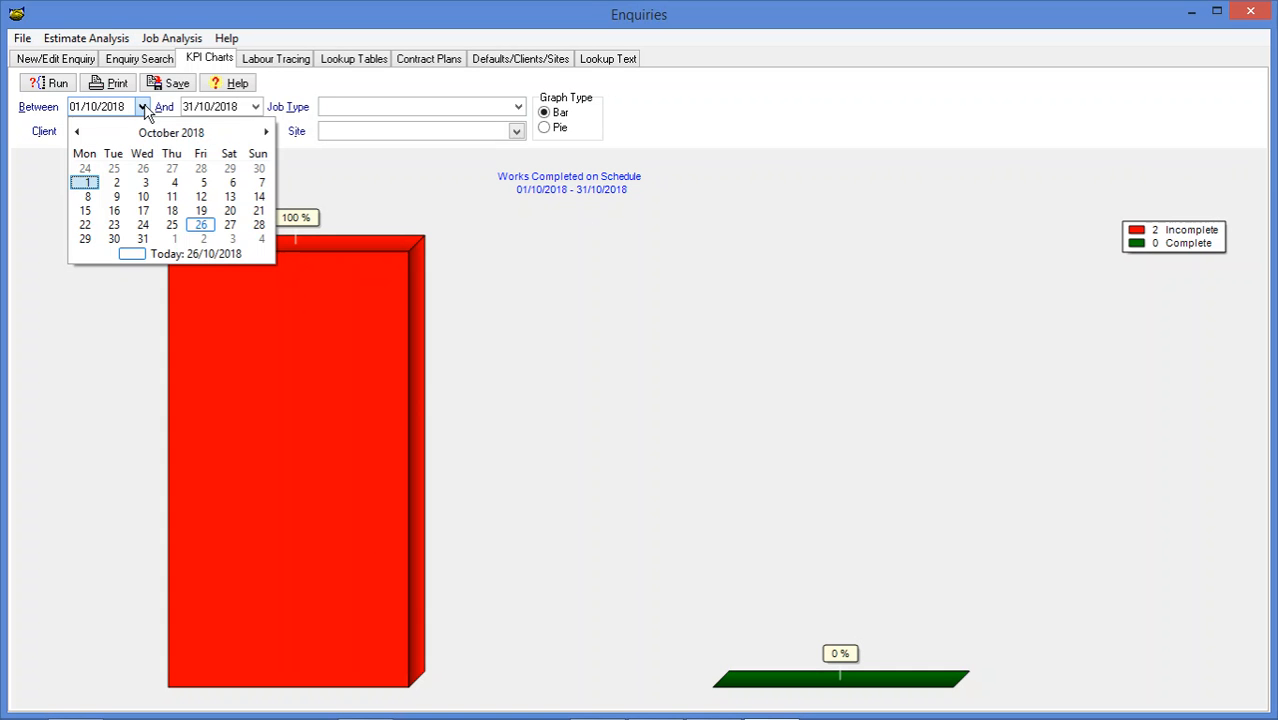
left_click(77, 133)
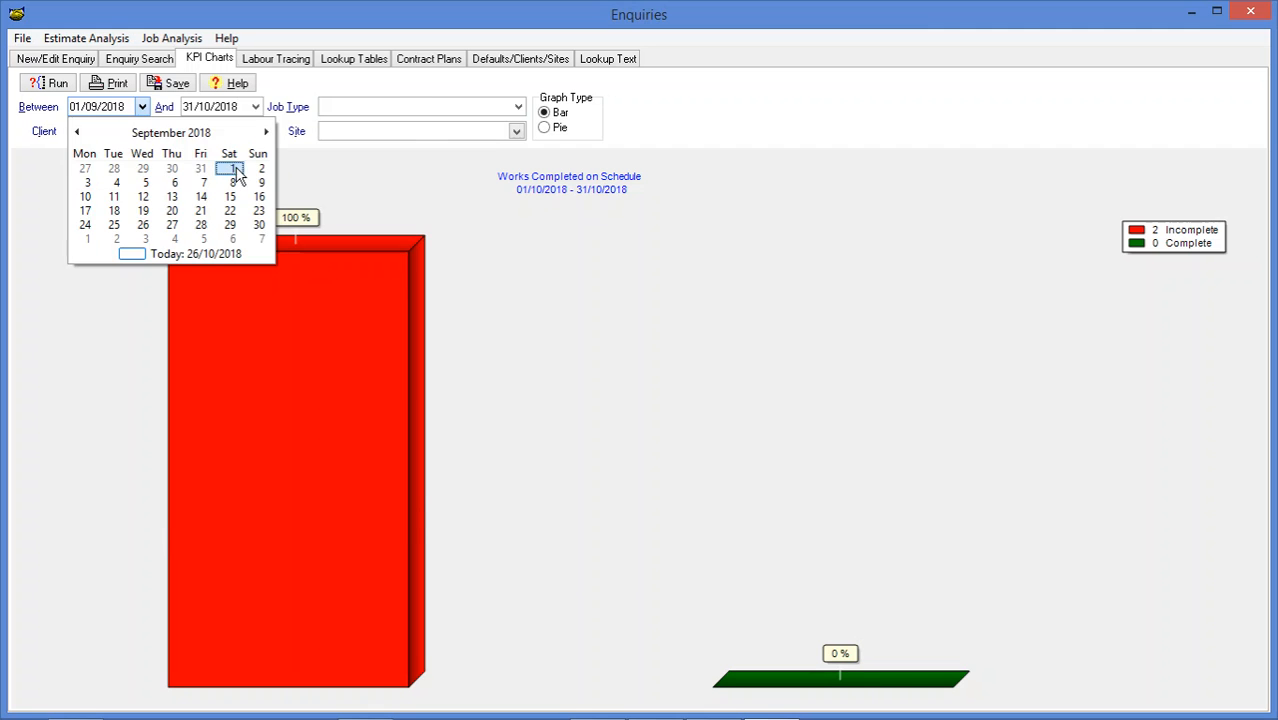
left_click(233, 170)
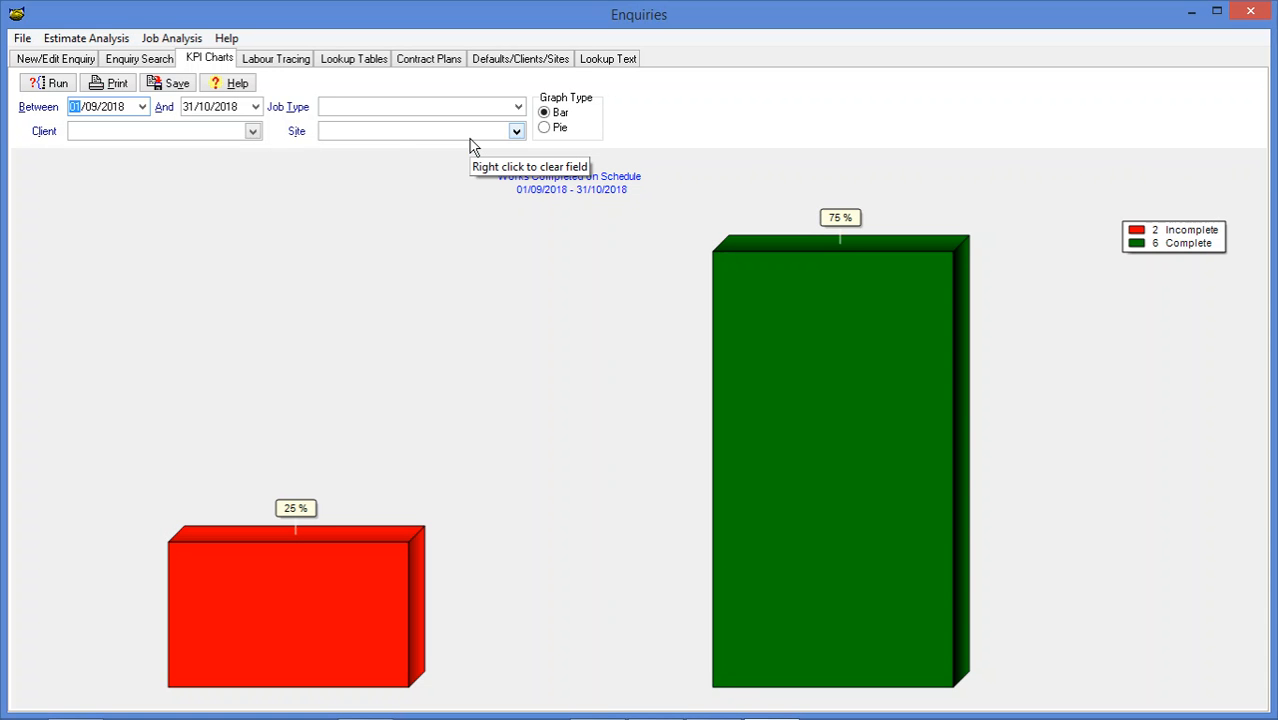
left_click(518, 108)
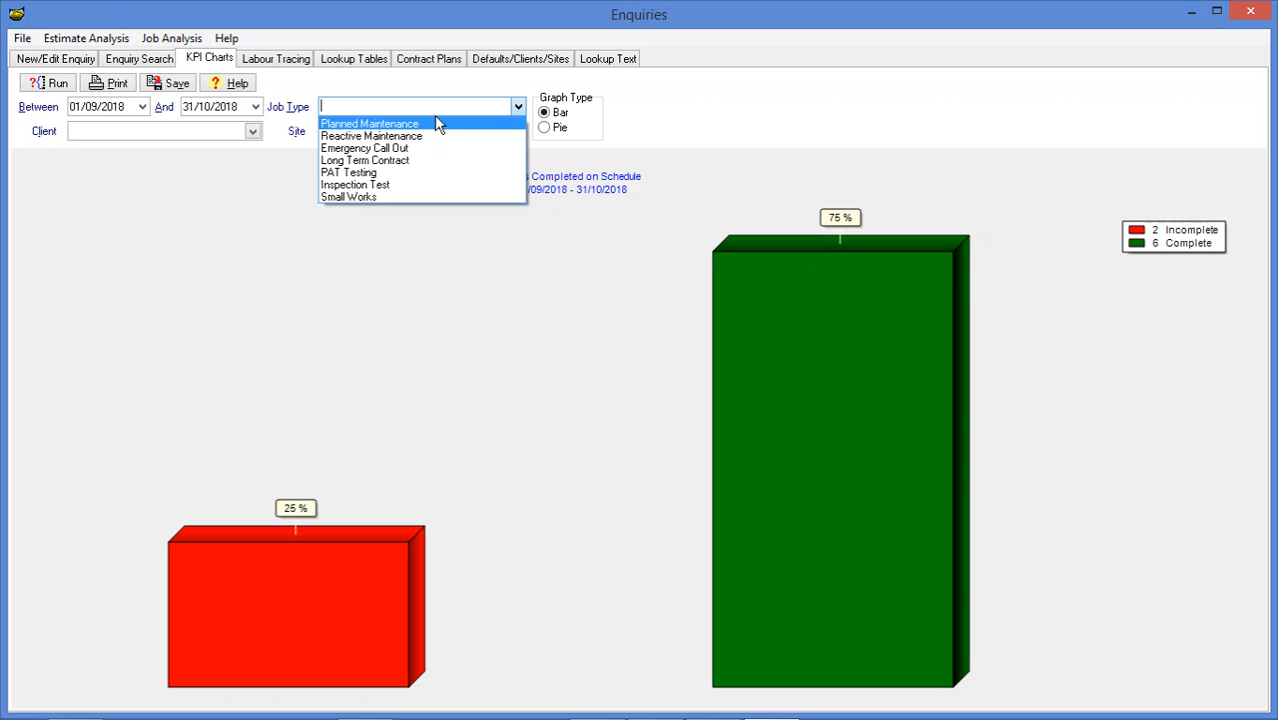
left_click(455, 249)
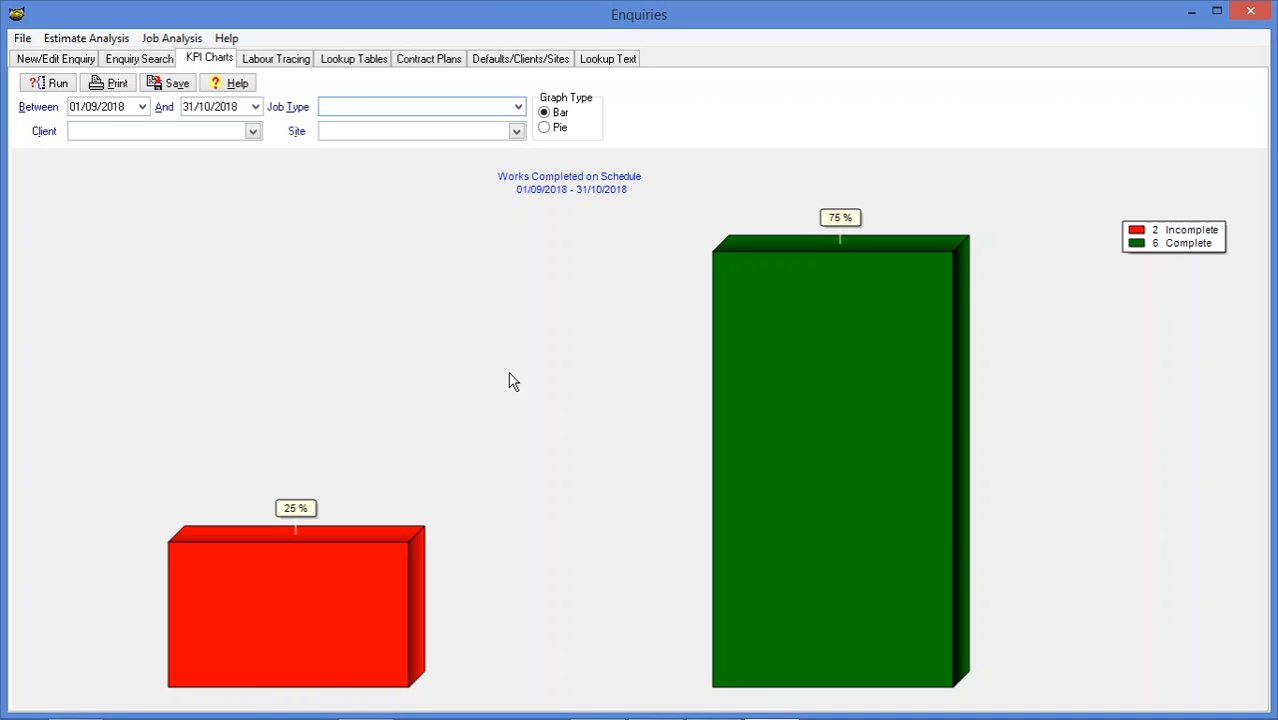
Widen the Started and Completed columns in the labour tracing records to show full times, and return to the enquiry search
left_click(297, 62)
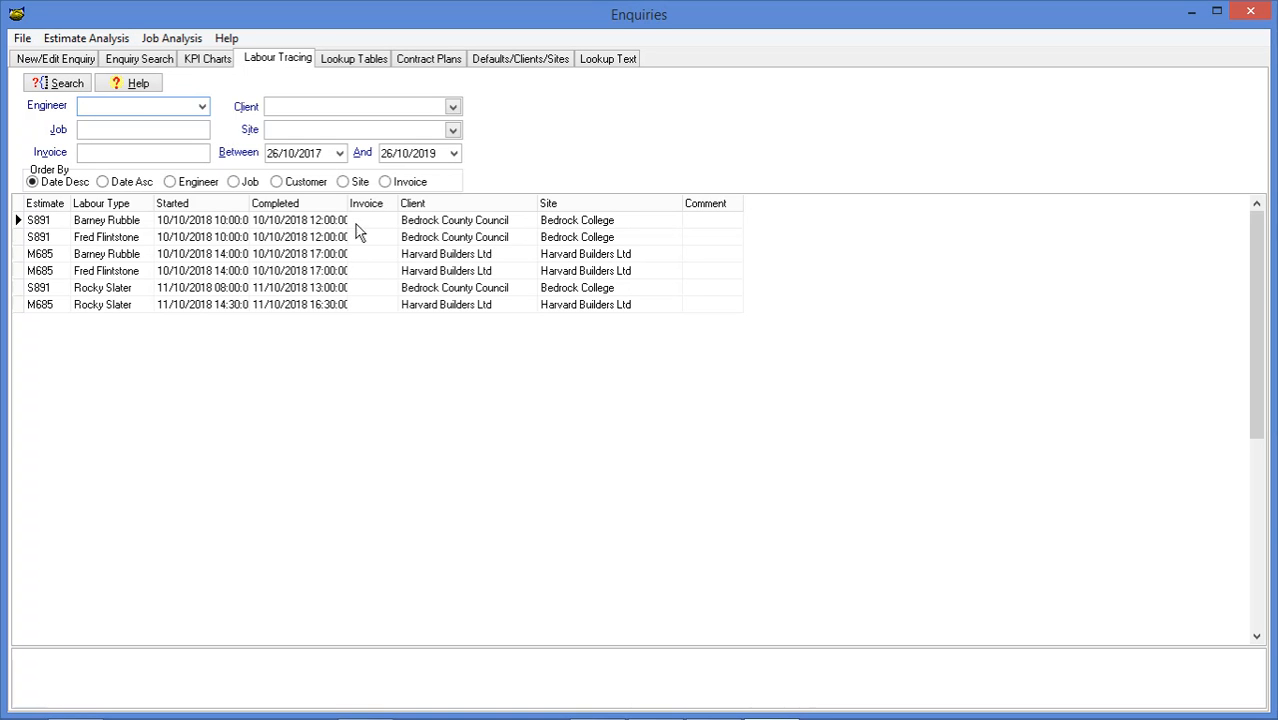
left_click_drag(249, 203, 270, 203)
left_click_drag(370, 203, 405, 203)
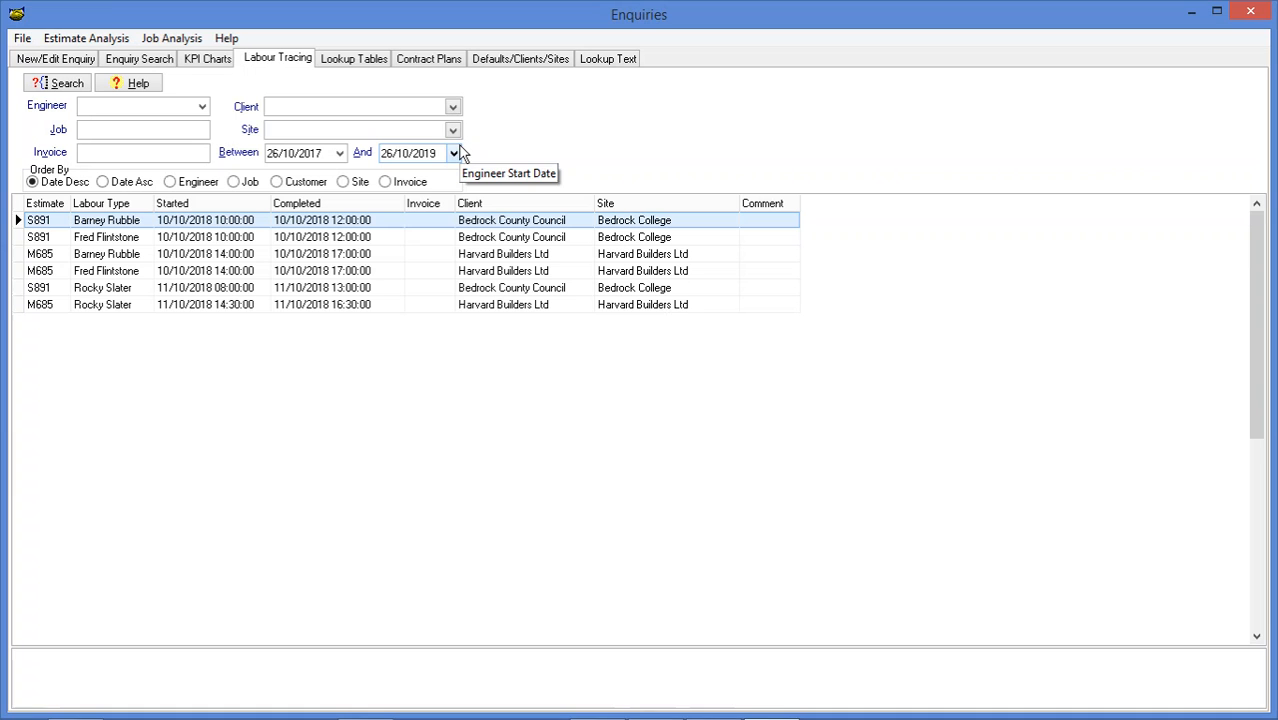
left_click(148, 60)
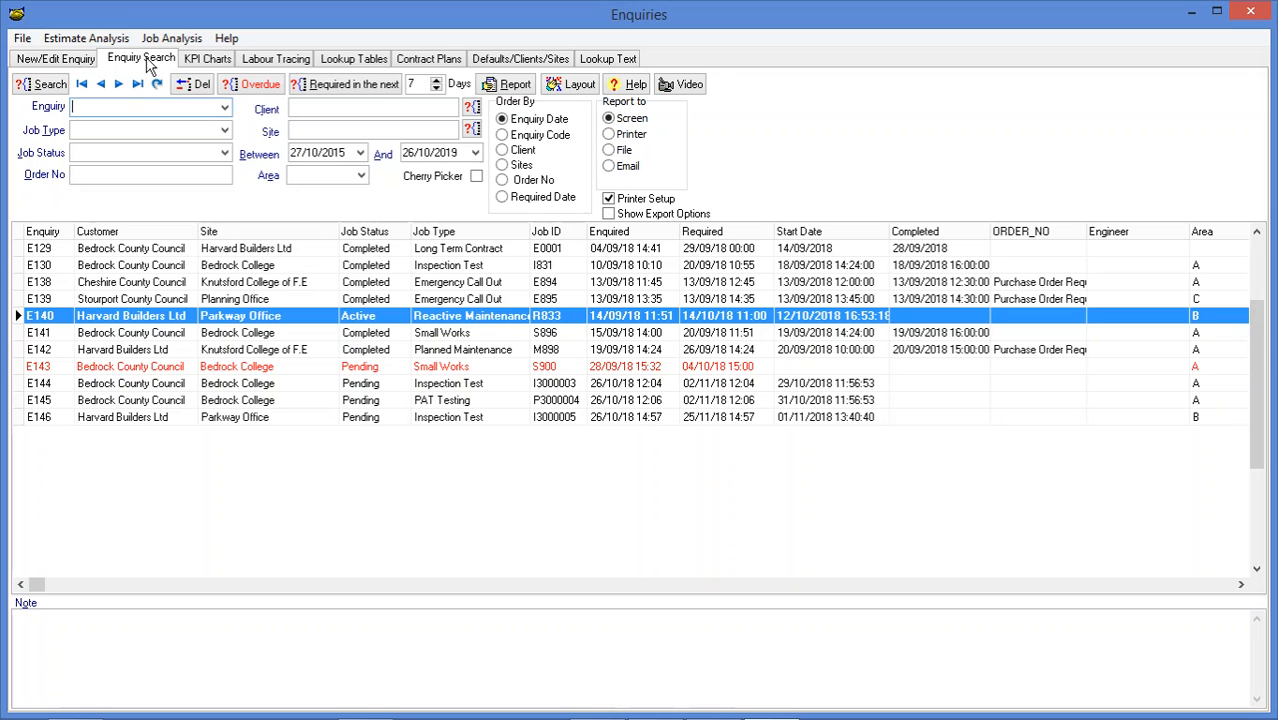